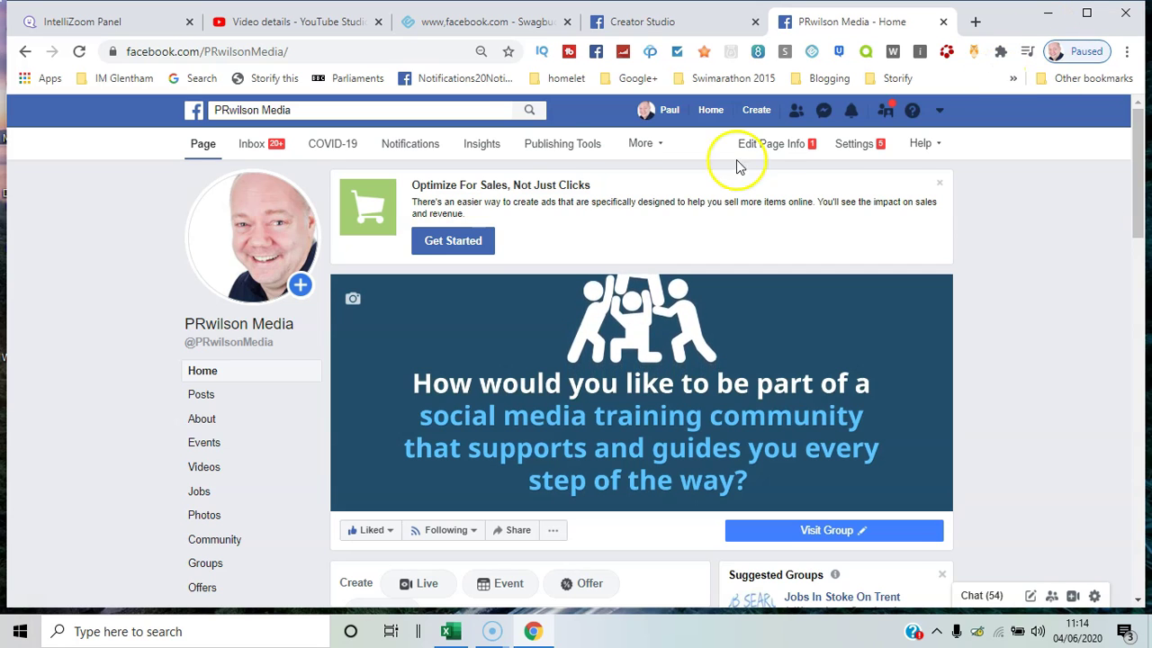
- Search Facebook for 'creat' and open the Creator Studio home dashboard for All Pages (21)
left_click(561, 147)
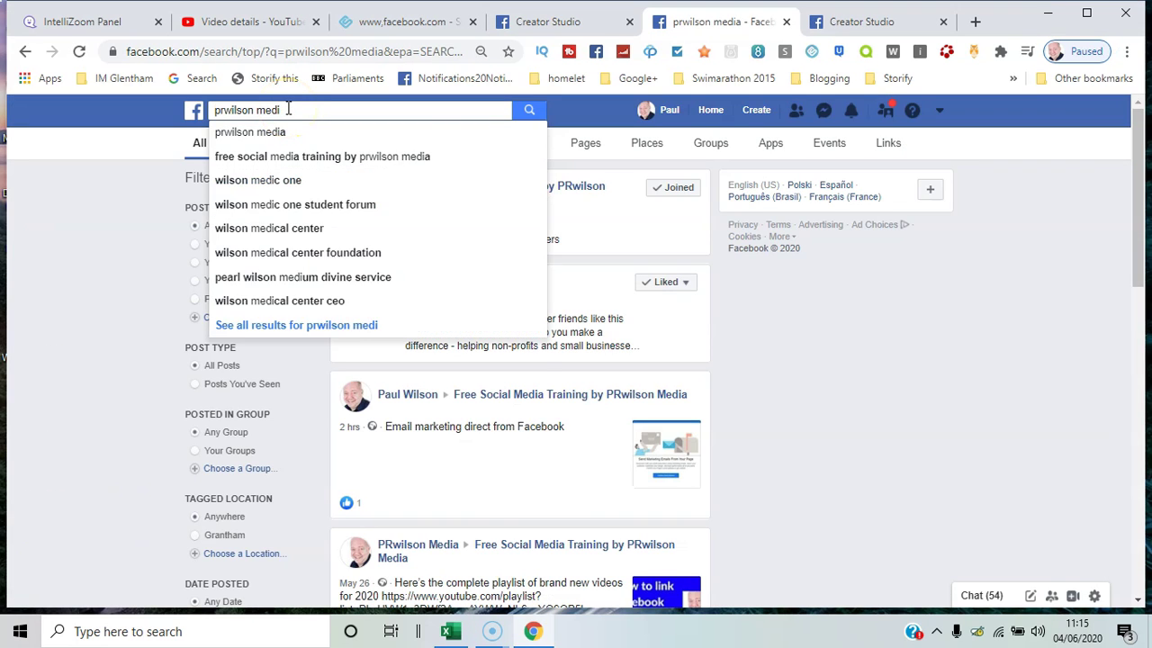
key("BackSpace")
key("BackSpace")
key("BackSpace")
key("BackSpace")
type("creat")
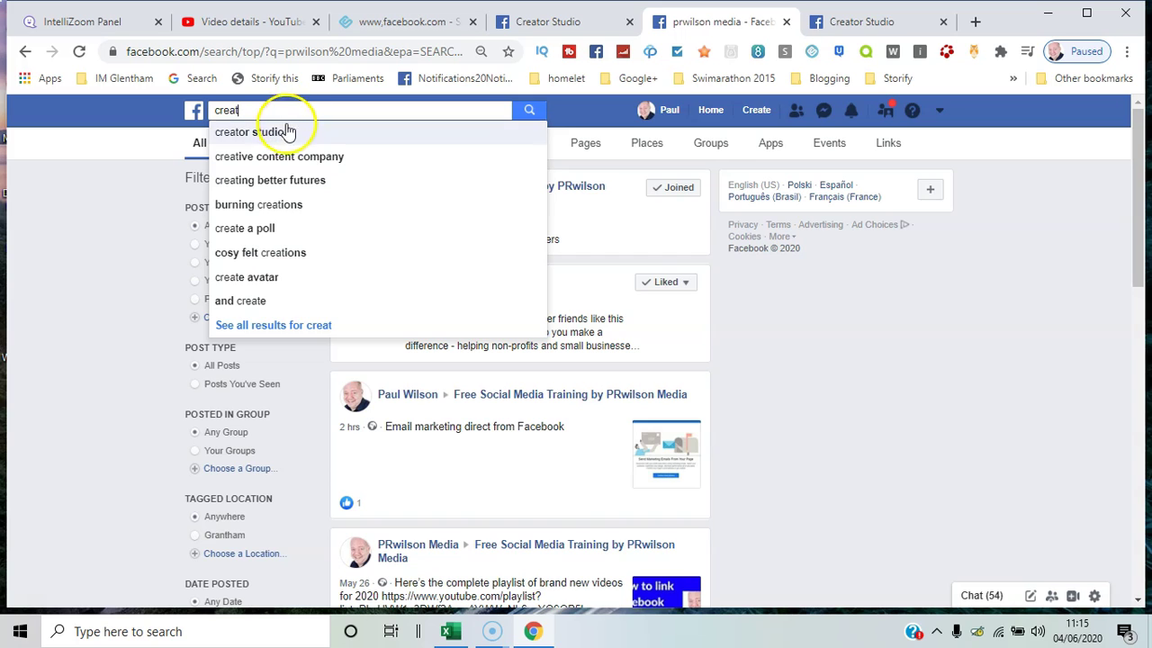
left_click(285, 133)
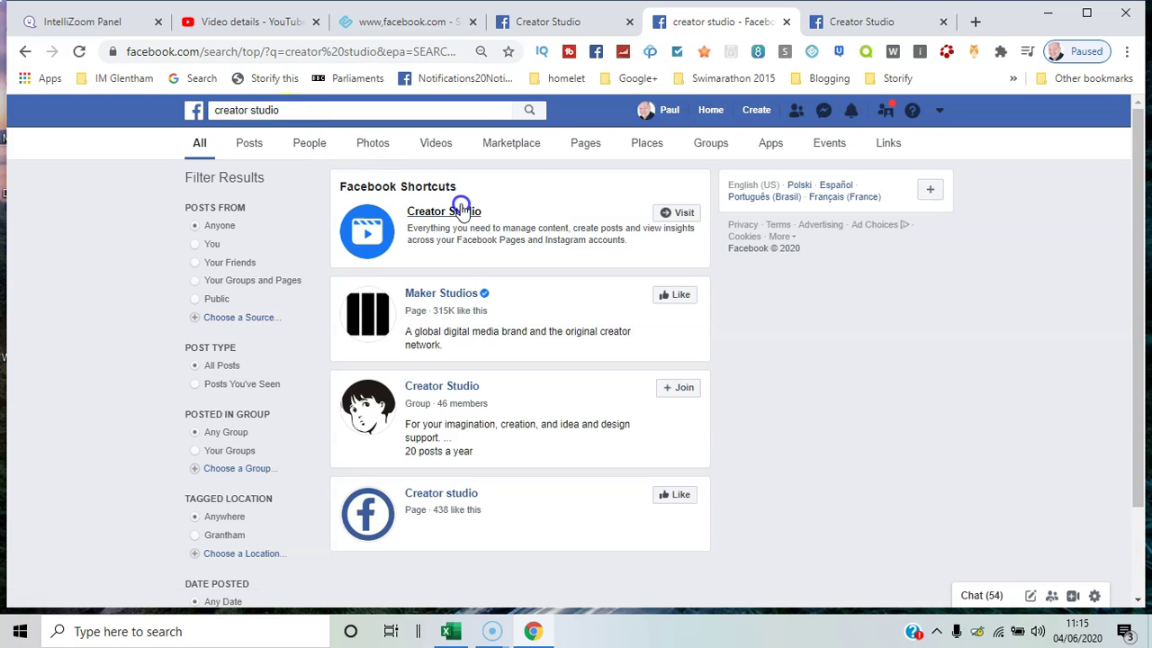
left_click(676, 214)
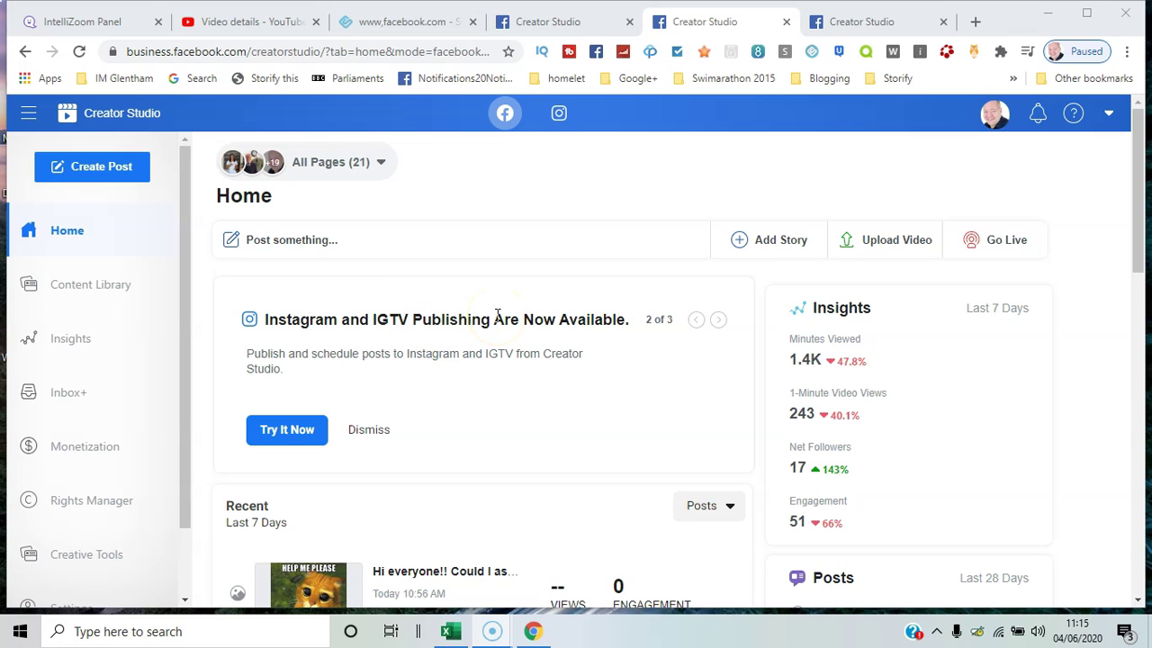
- Open the Content Library Posts list and expand the All Pages (21) page chooser
left_click(113, 288)
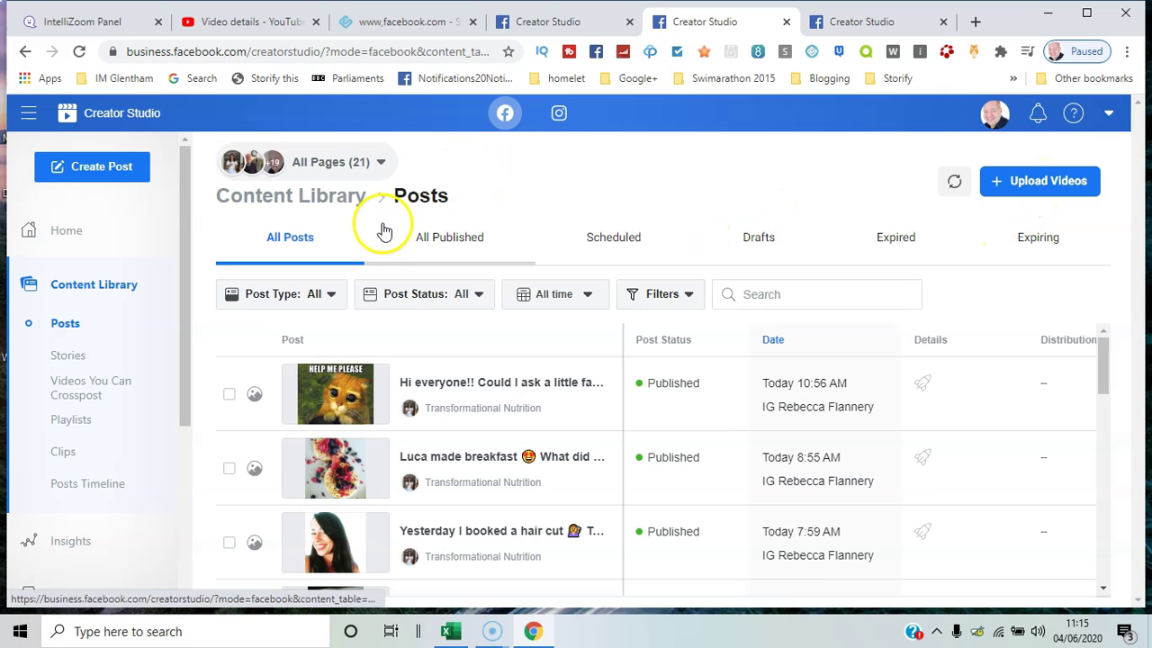
left_click(381, 163)
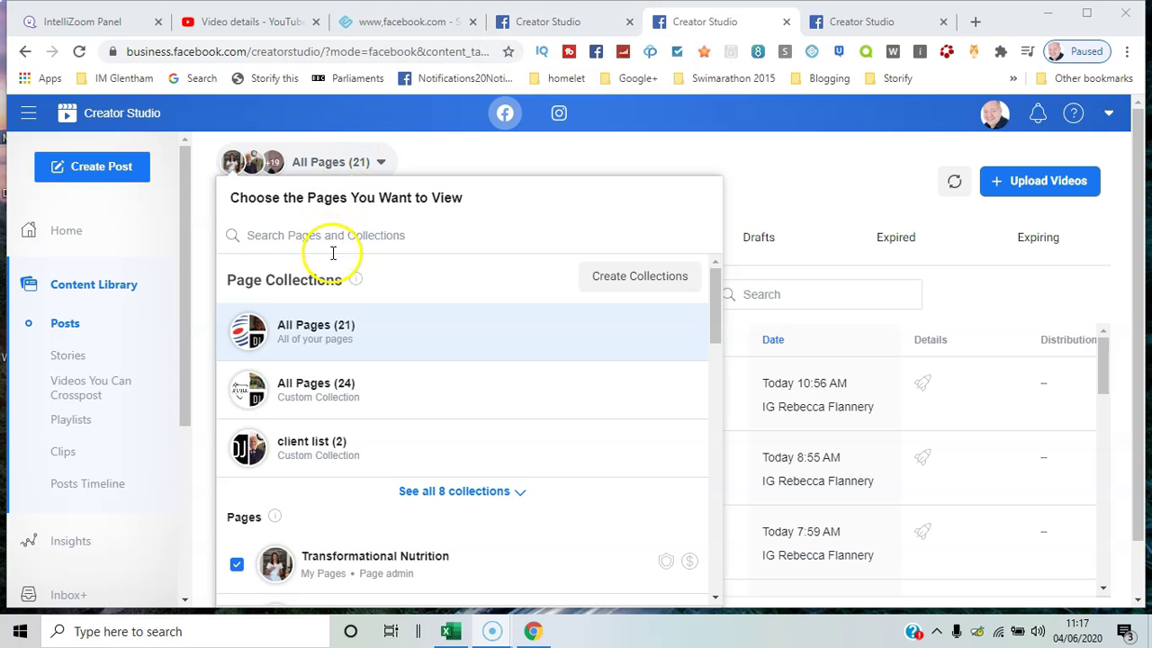
- Pick the networking collection from all 8 collections and view its Content Library Stories
left_click(466, 489)
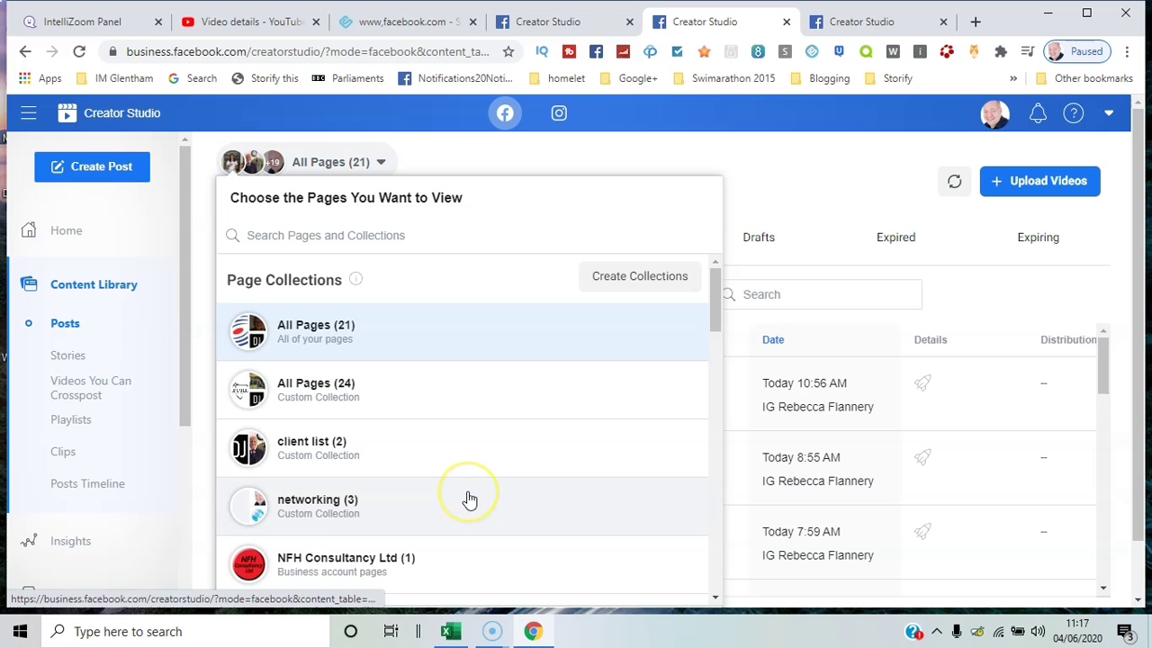
left_click(297, 509)
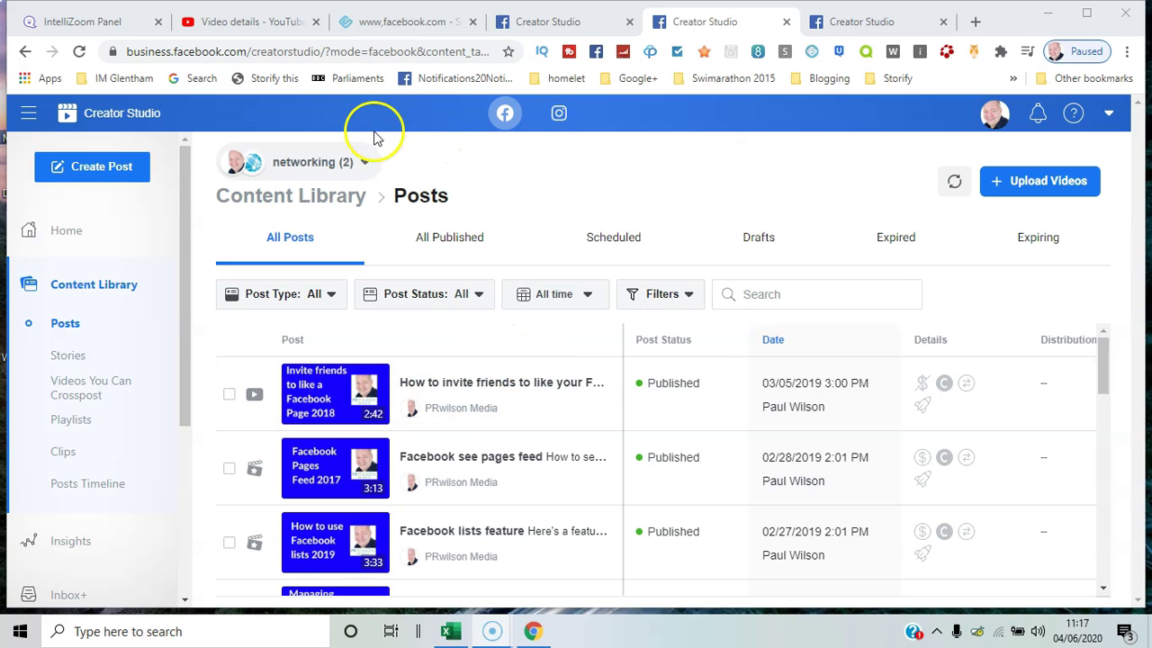
left_click(363, 163)
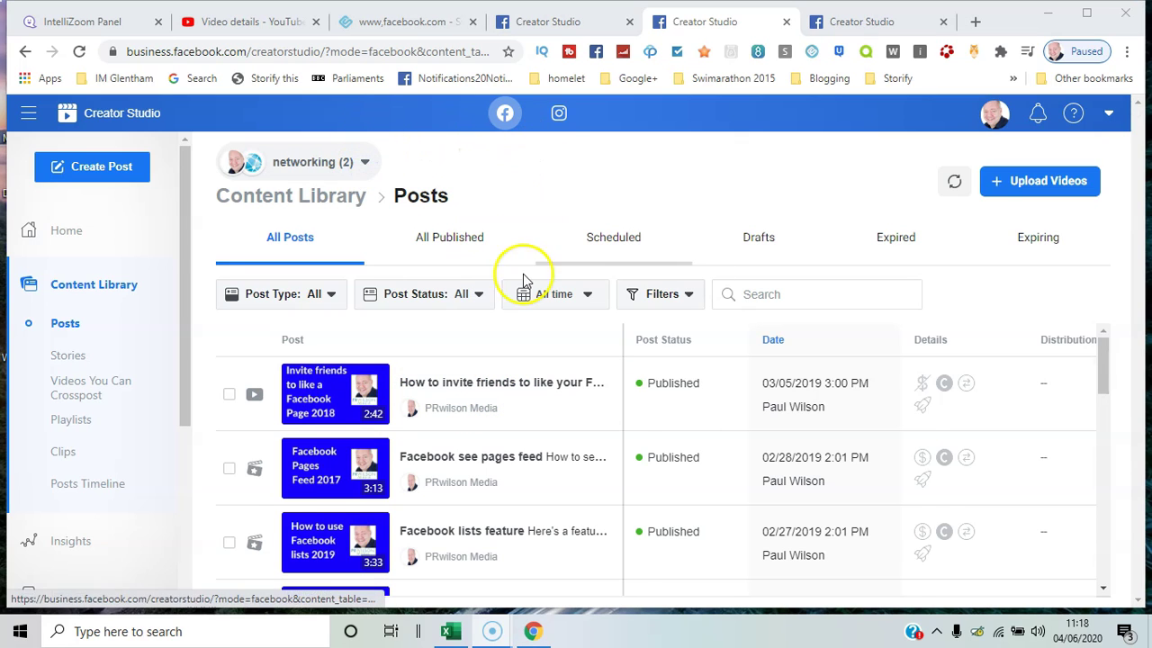
left_click(78, 360)
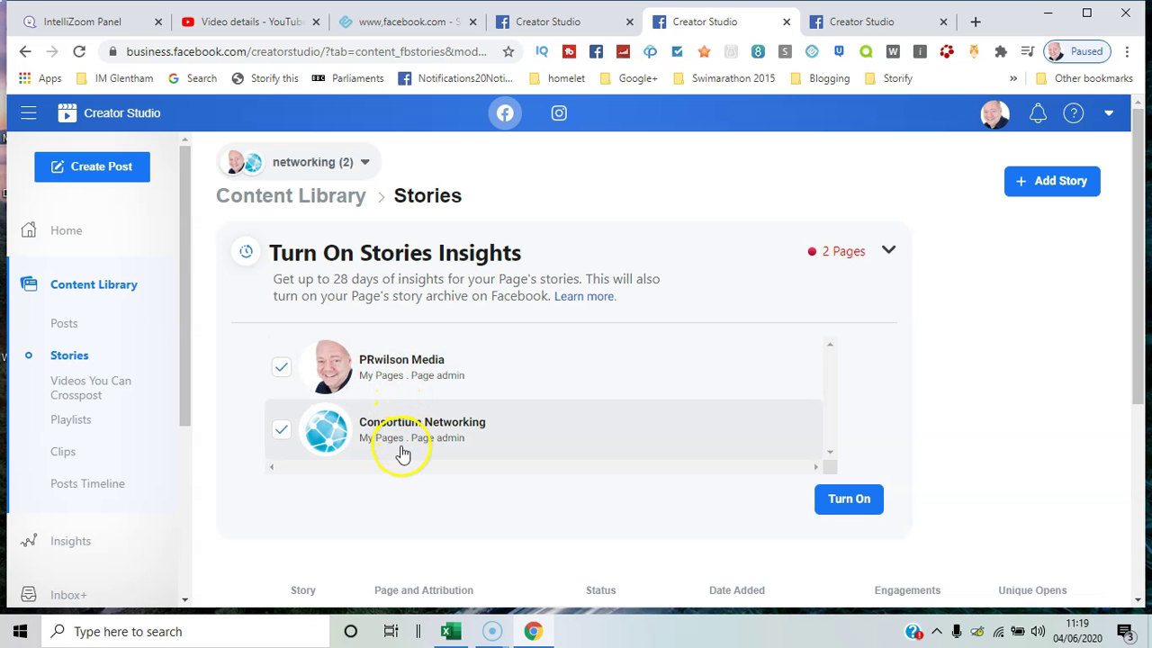
- Turn on Stories insights for both pages, then view Videos You Can Crosspost, Playlists and Clips
left_click(846, 501)
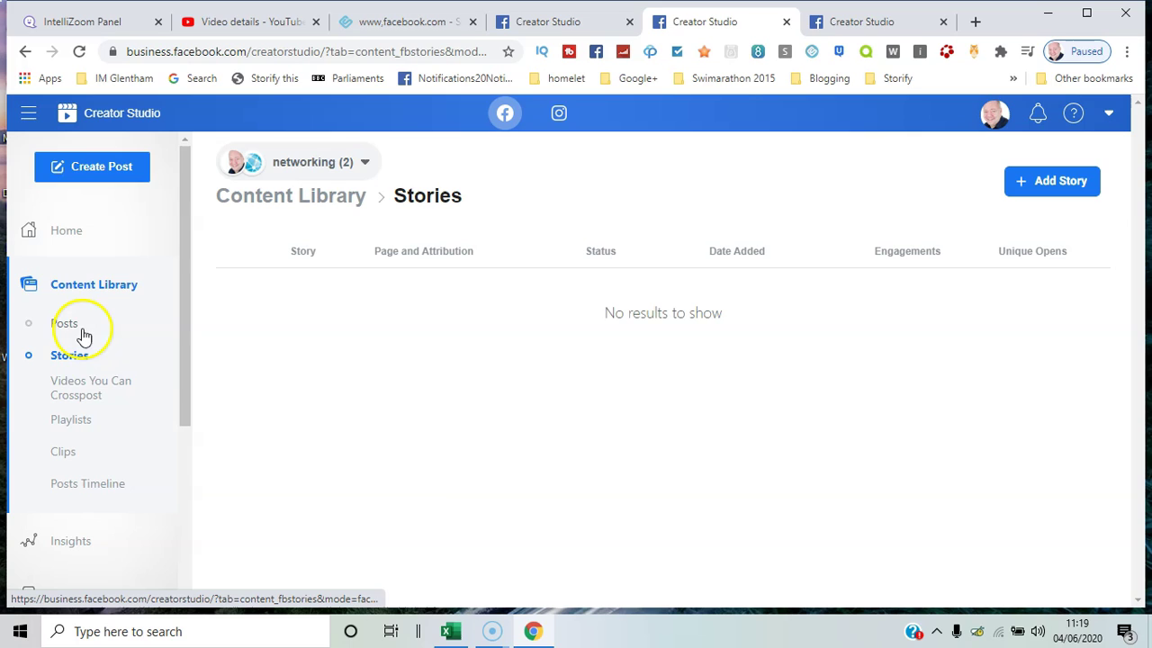
left_click(85, 397)
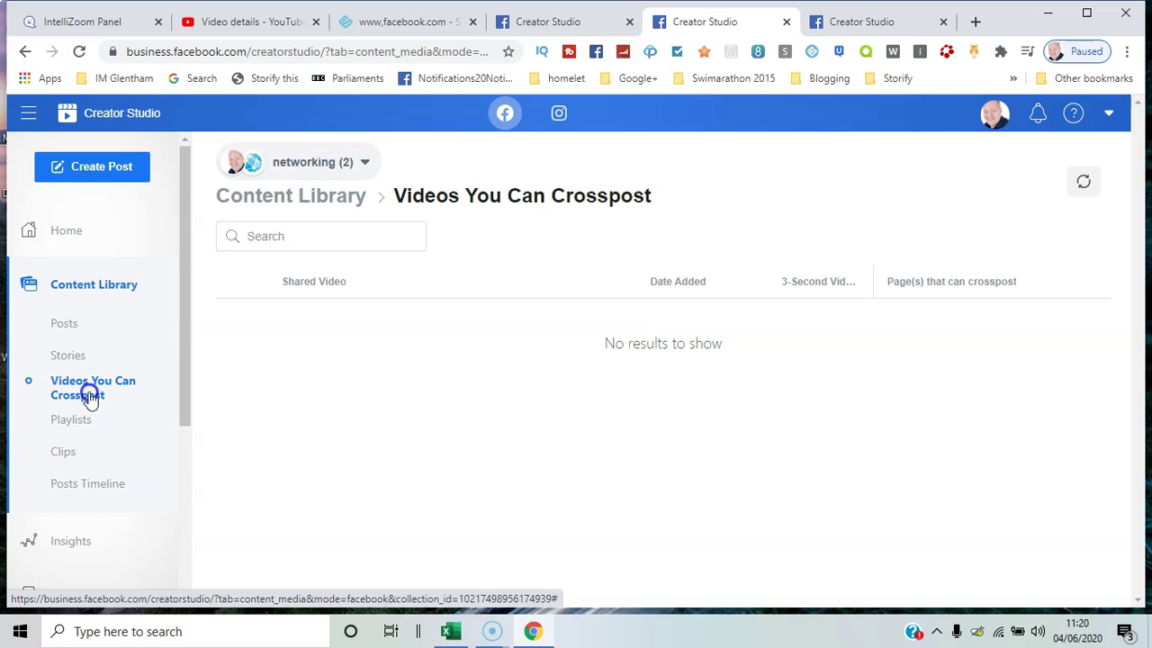
left_click(85, 424)
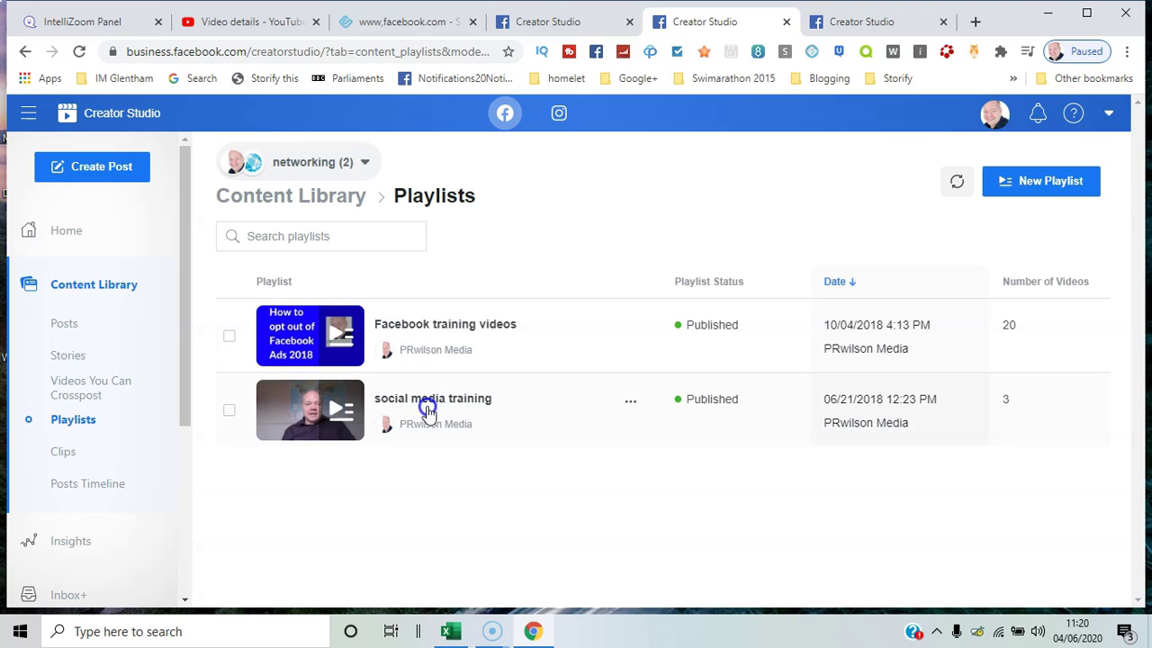
left_click(72, 459)
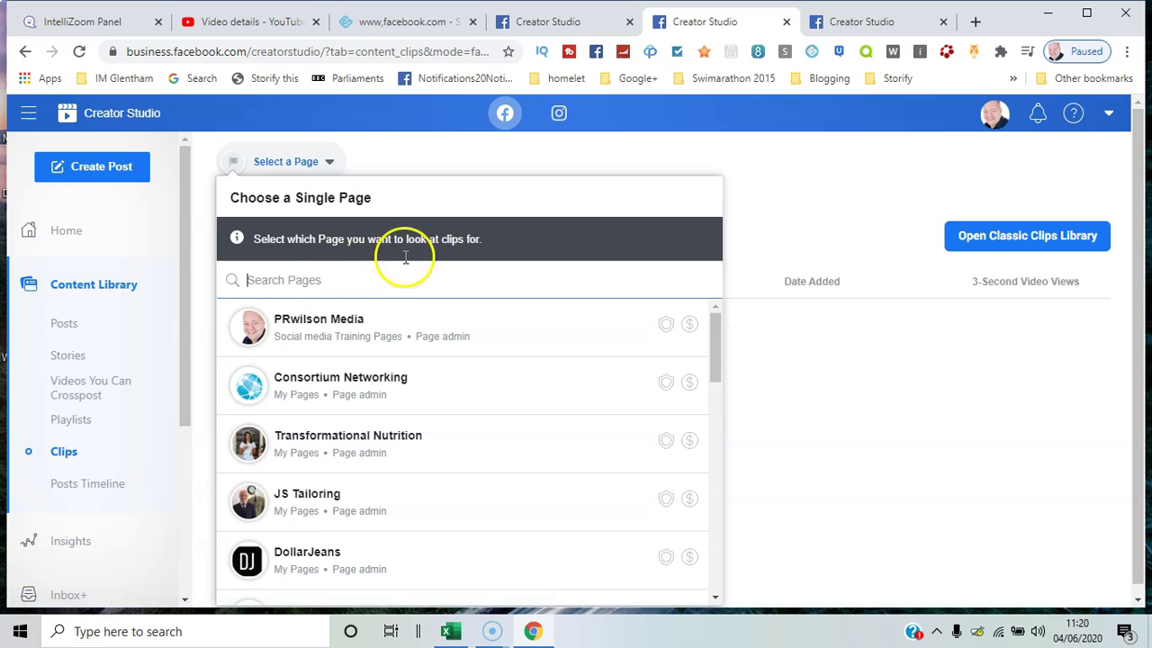
- Try the Classic Clips Library, then return to the networking collection's Content Library Posts
left_click(987, 238)
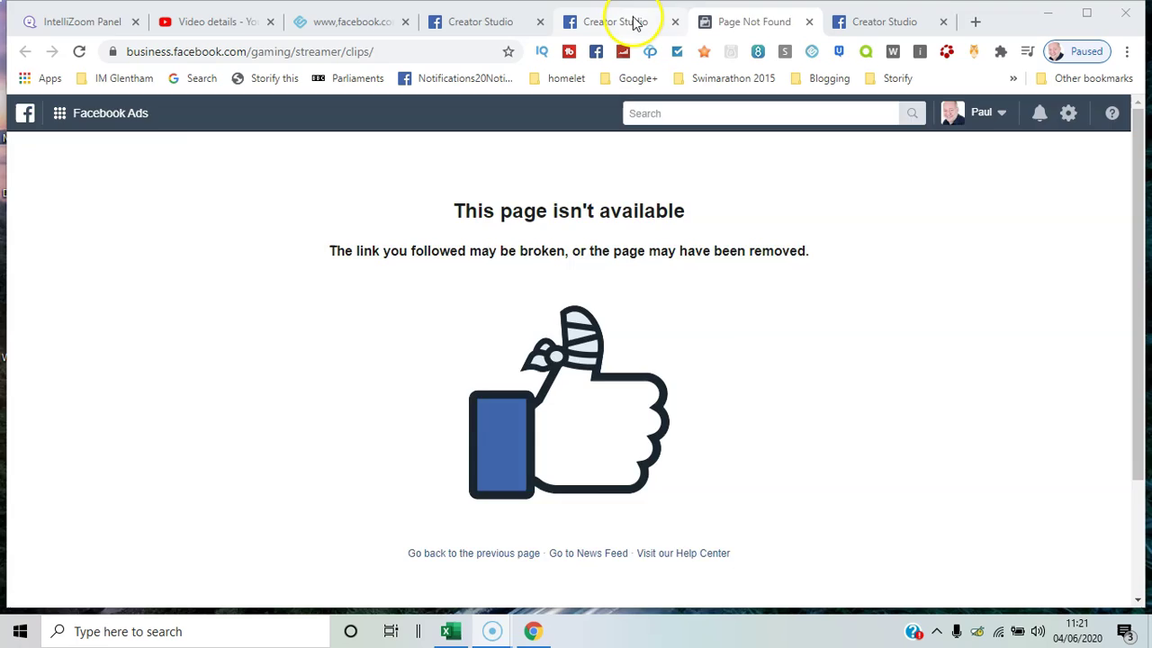
left_click(633, 21)
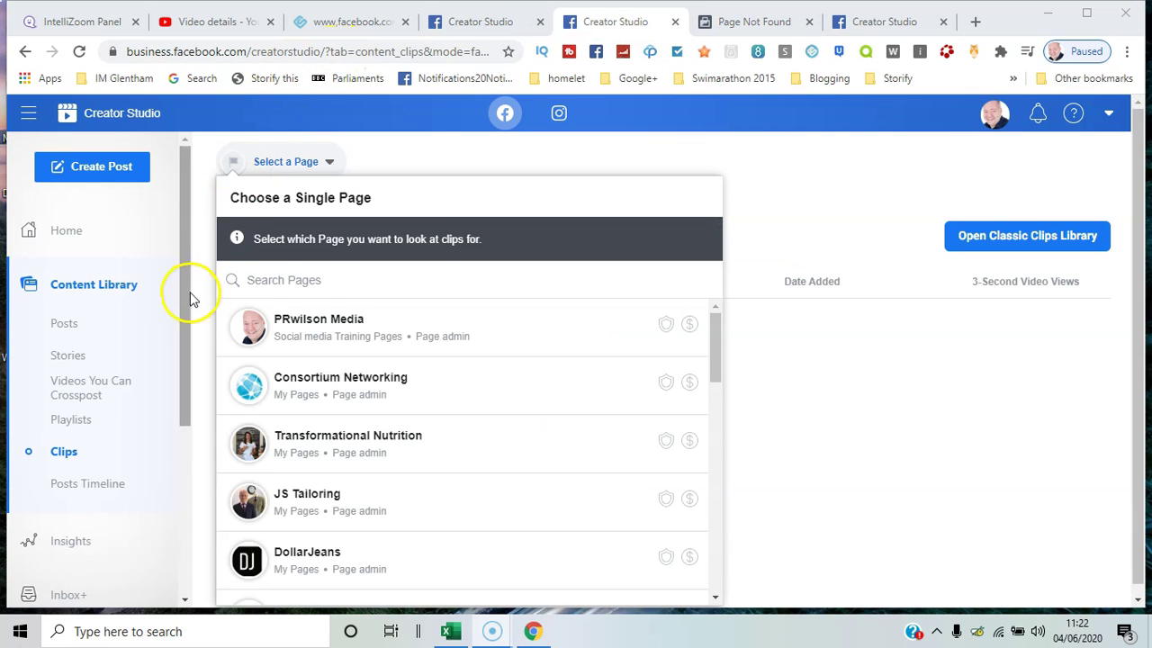
scroll(184, 335, "down", 1)
scroll(184, 338, "down", 1)
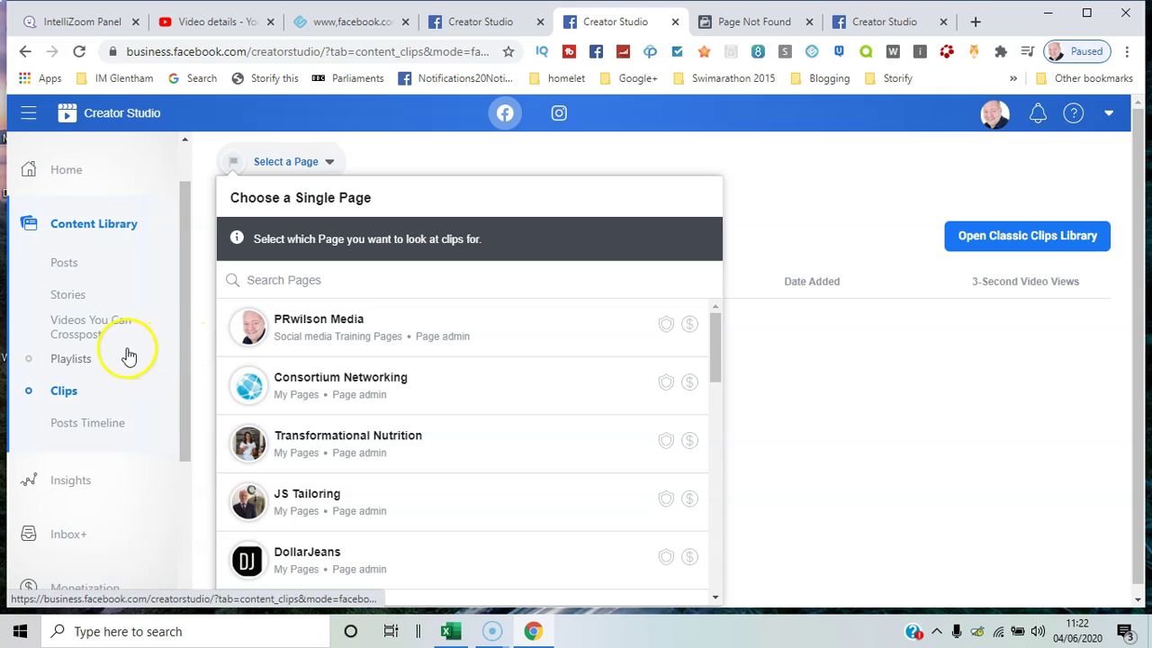
left_click(89, 272)
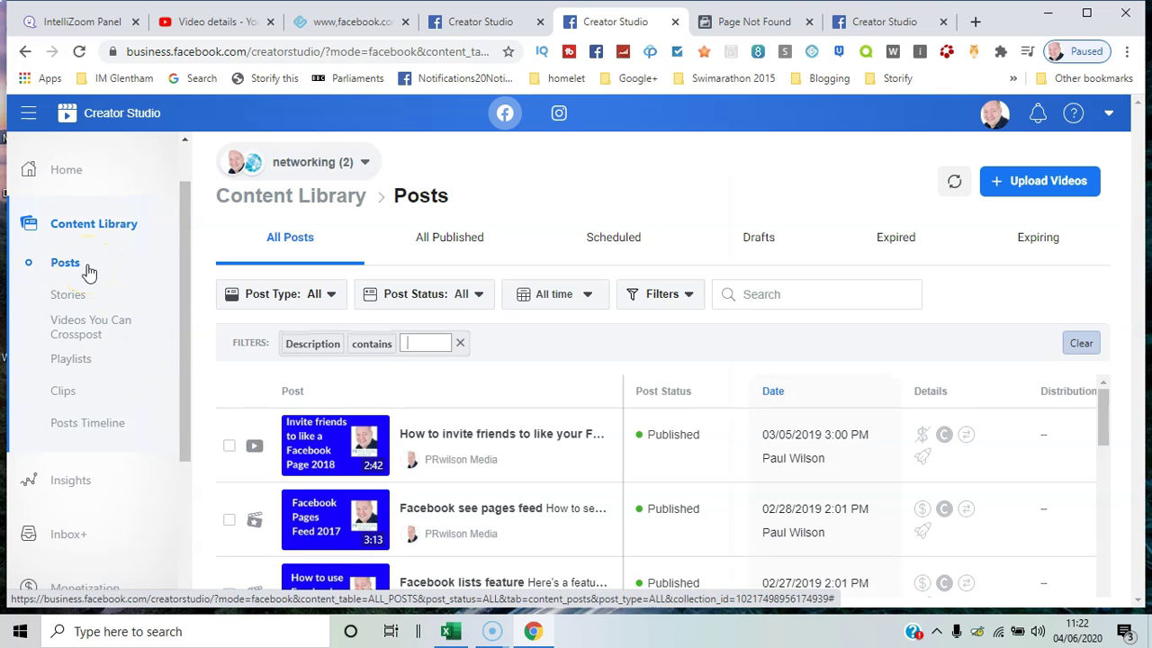
- Filter the posts by Scheduled status, then switch the Post Status filter to Draft
left_click(479, 297)
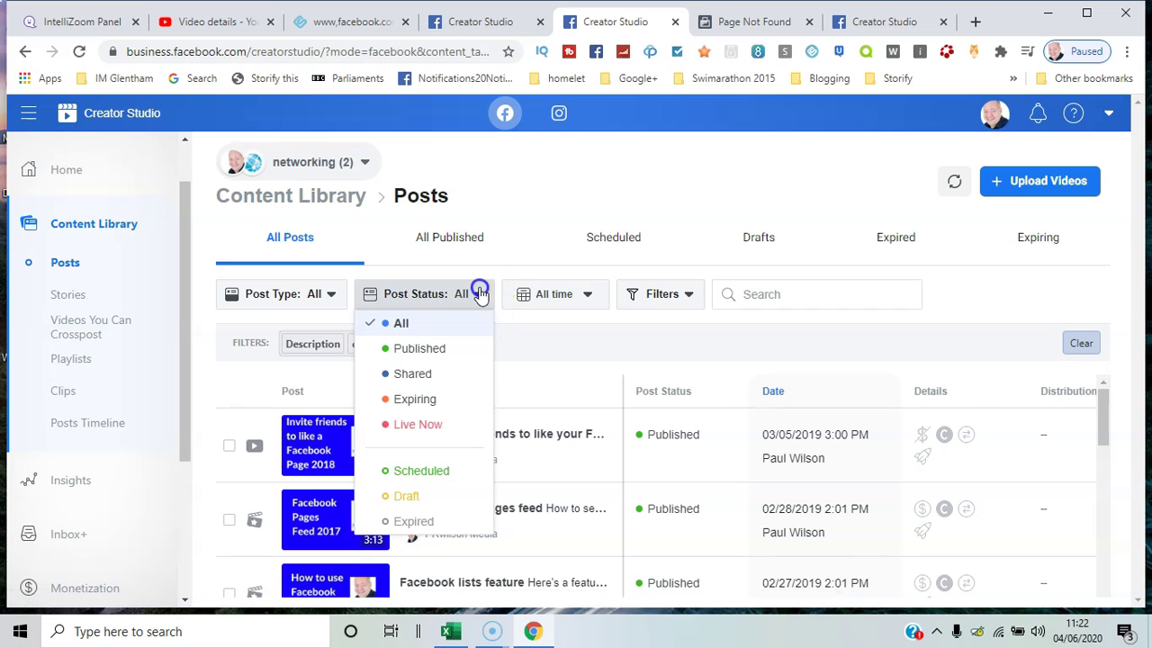
left_click(425, 471)
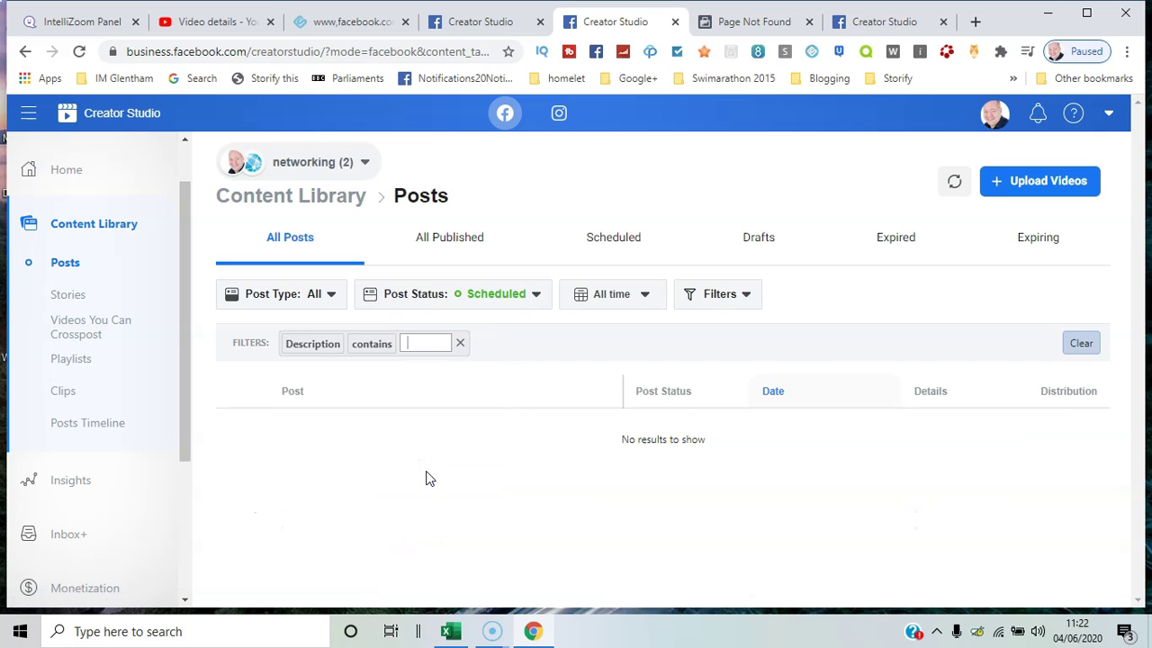
left_click(531, 297)
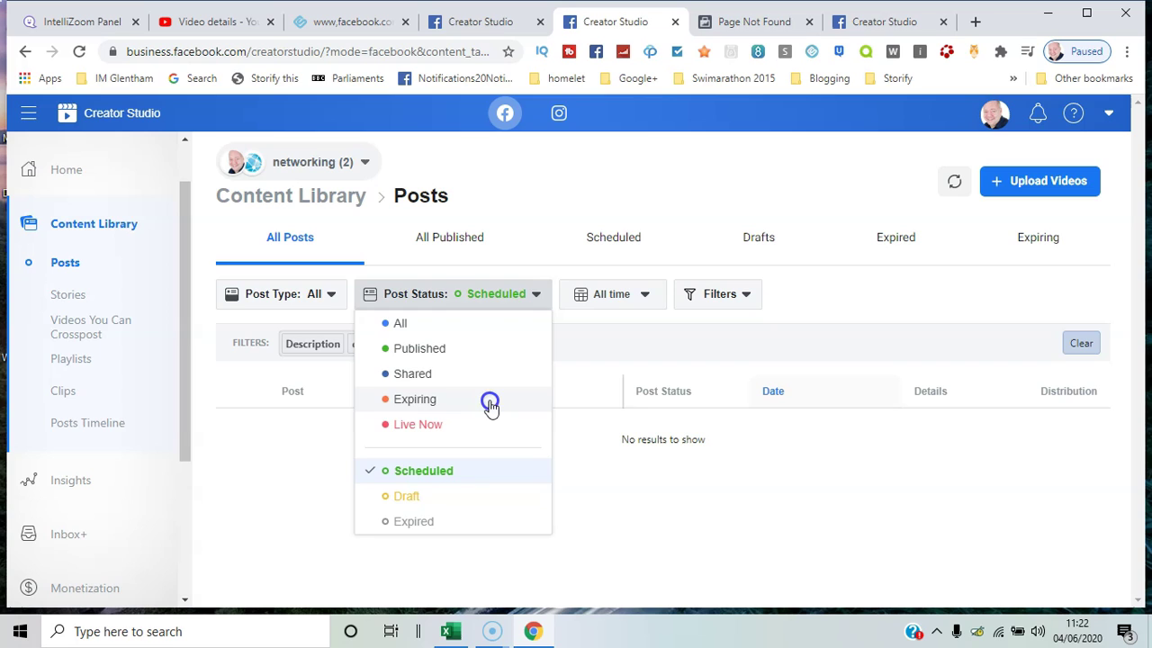
left_click(450, 498)
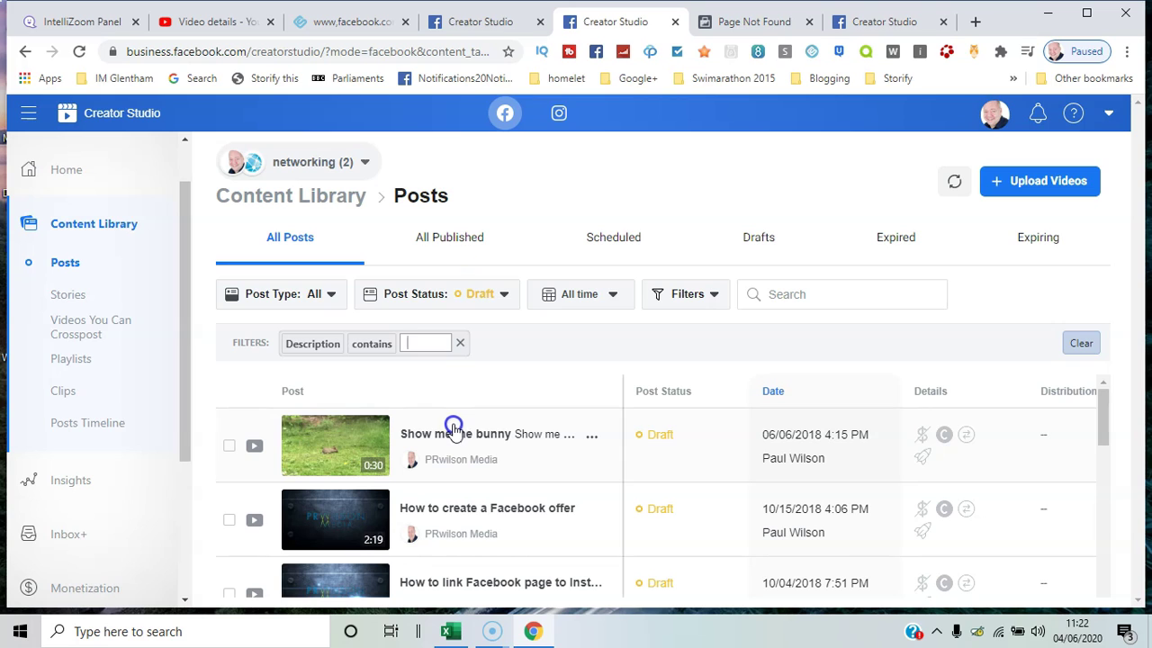
- Switch to the Instagram content view, then return to the Facebook view
left_click(561, 117)
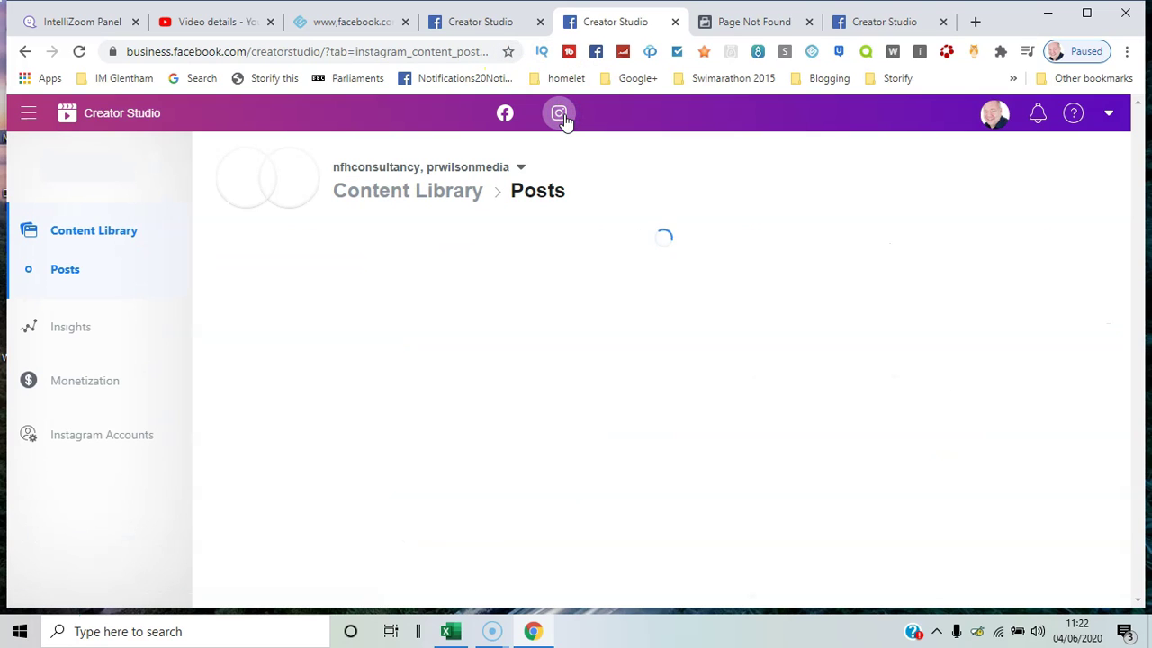
left_click(552, 119)
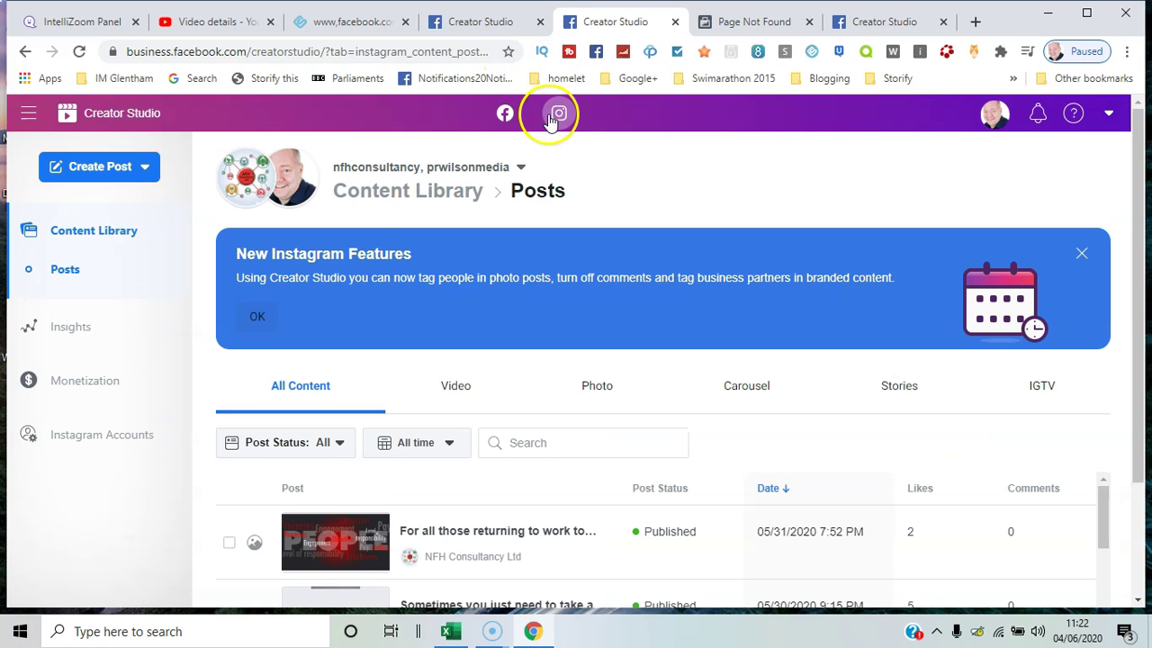
left_click(504, 115)
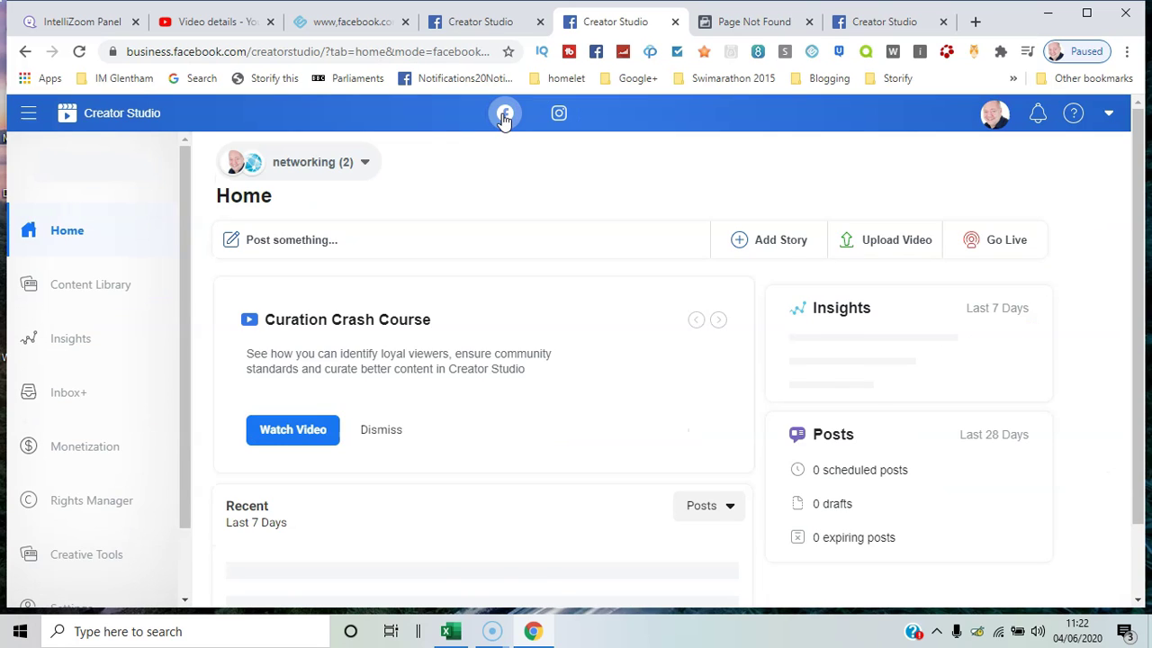